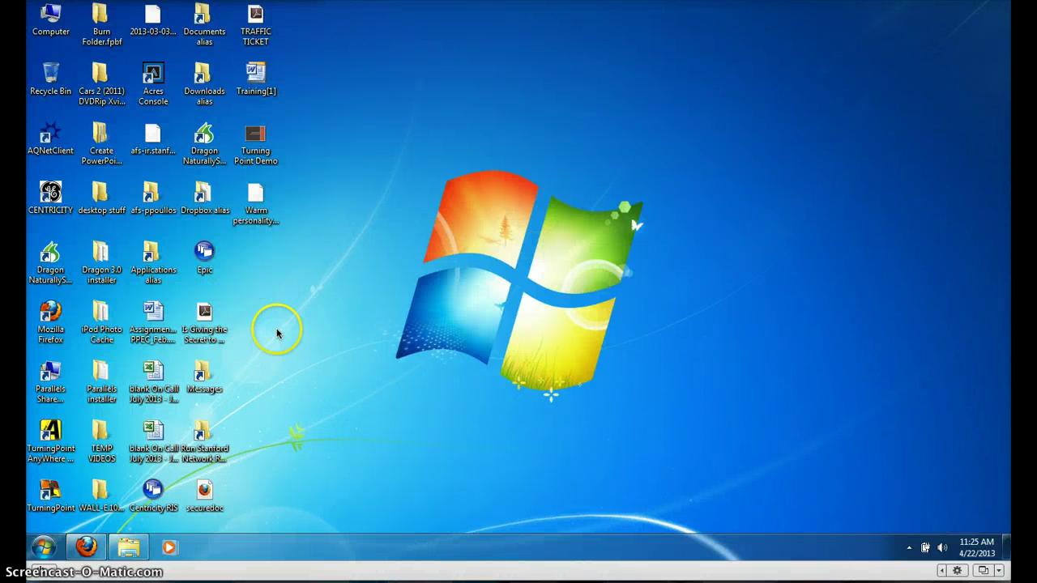
- Browse the audience polling, software downloads, Response Solutions and Receivers product pages
click(93, 549)
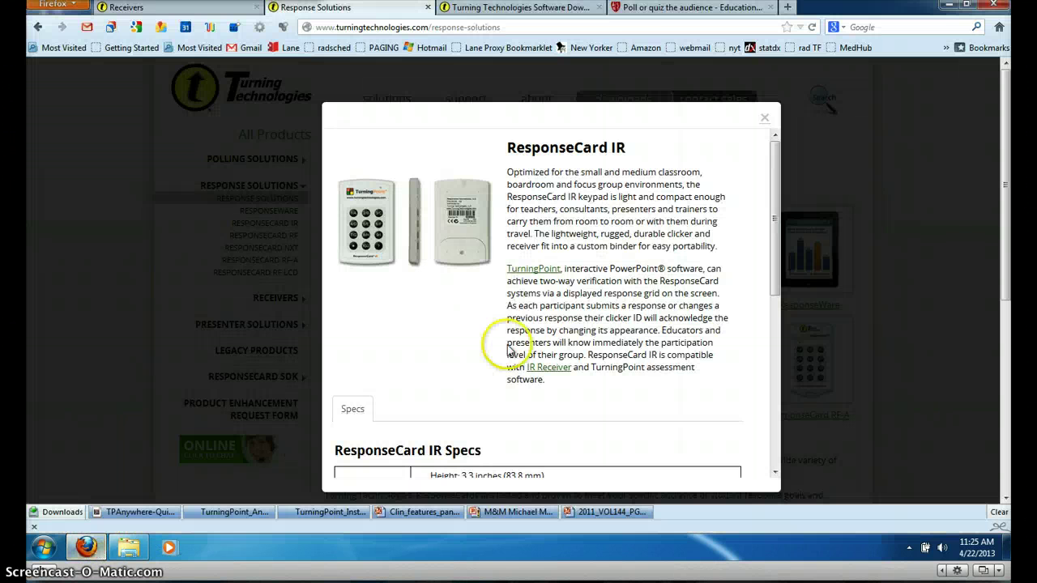
click(650, 10)
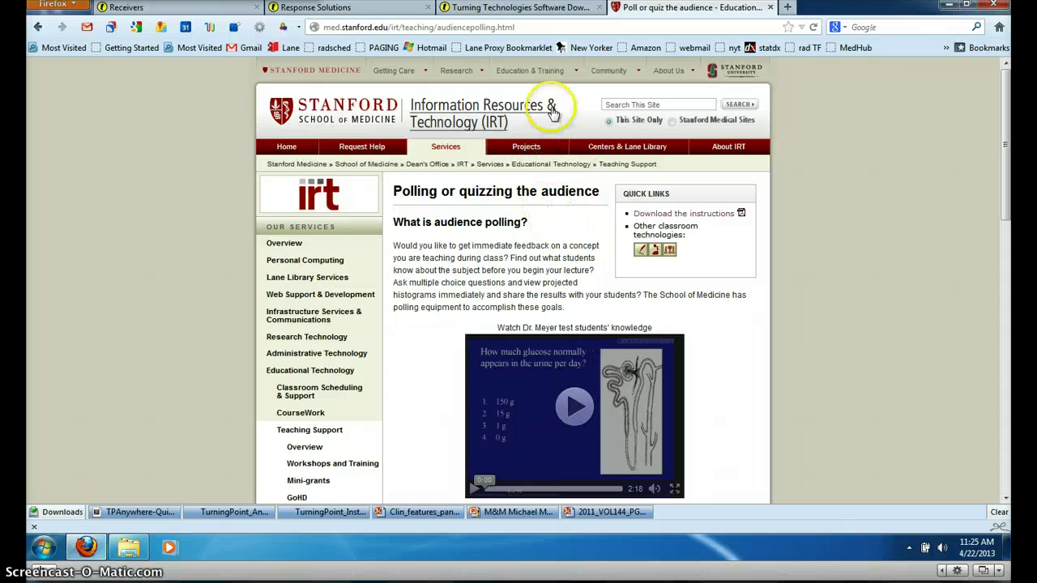
click(507, 8)
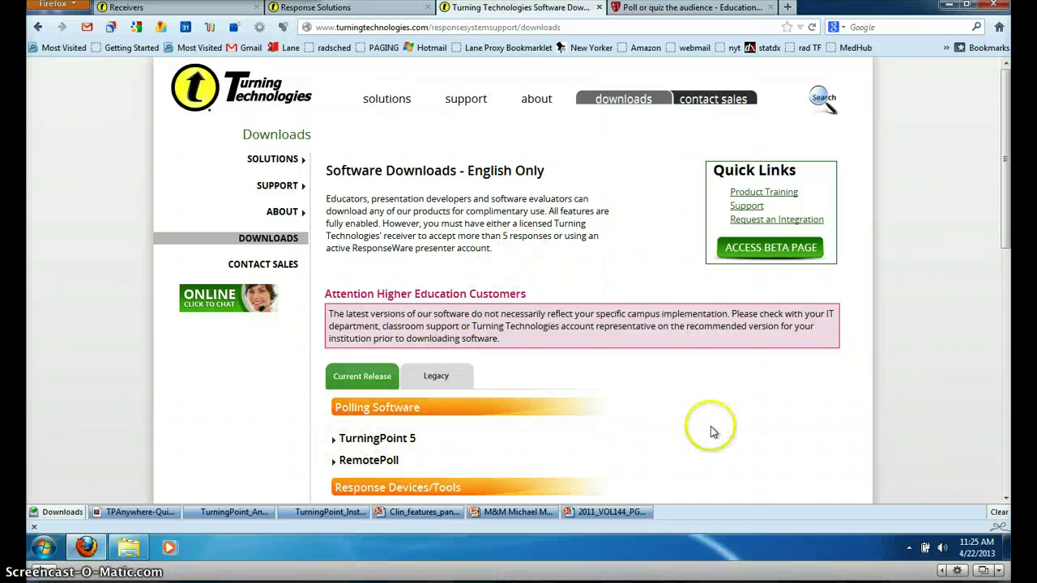
click(368, 9)
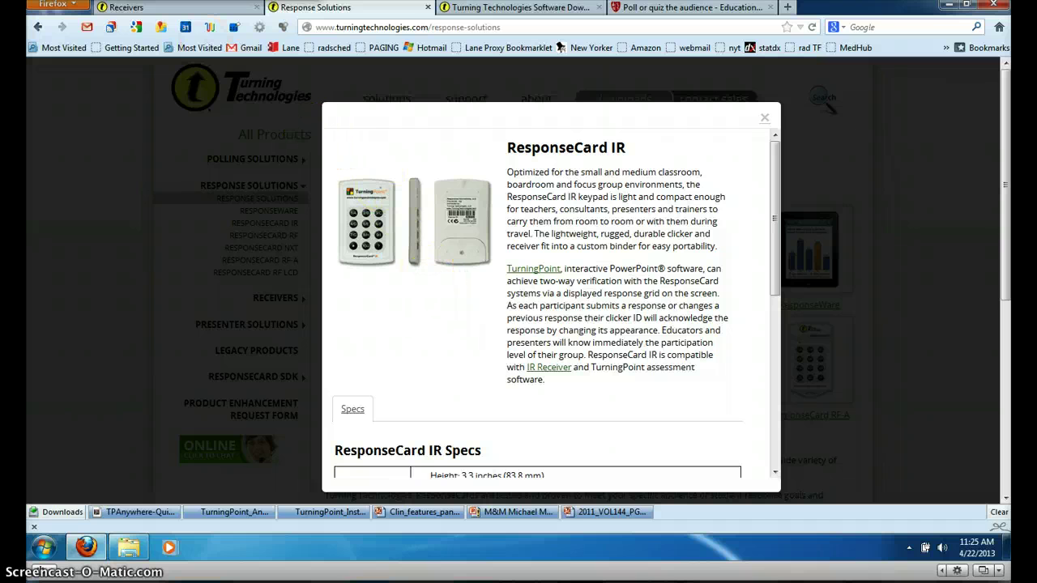
click(156, 8)
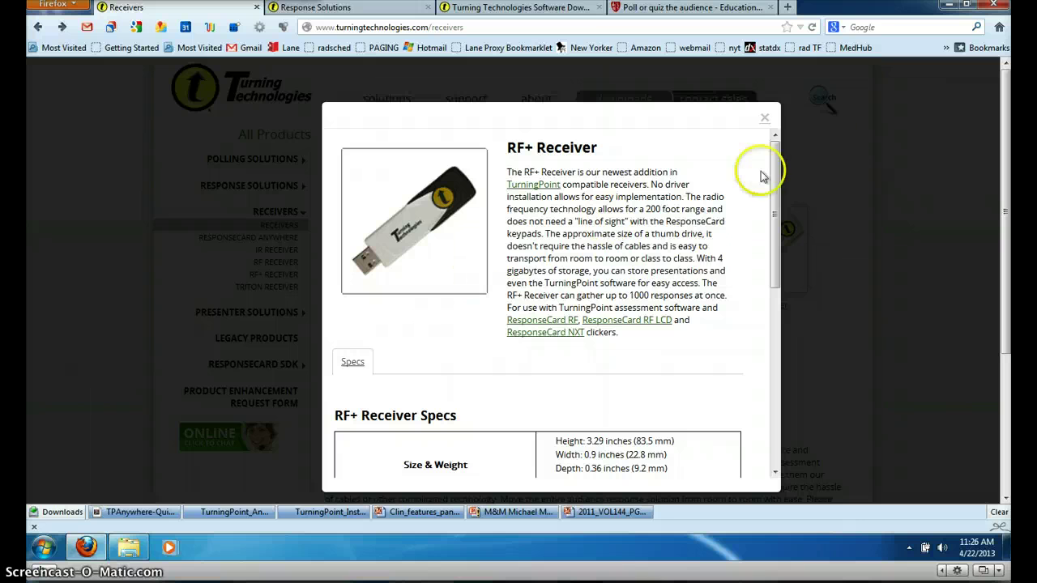
- Launch TurningPoint from the desktop and start PowerPoint Polling
click(946, 6)
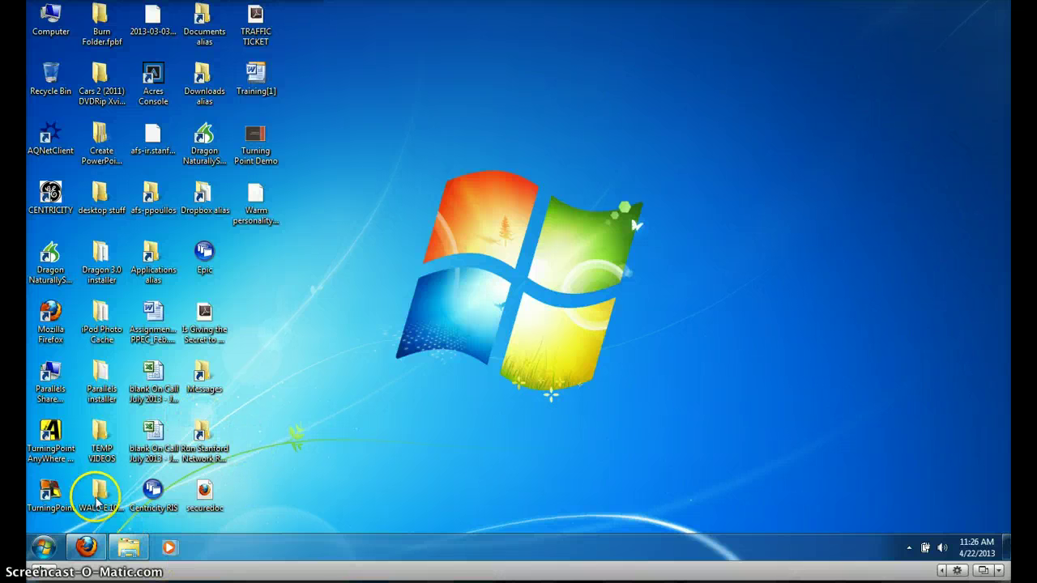
double_click(48, 496)
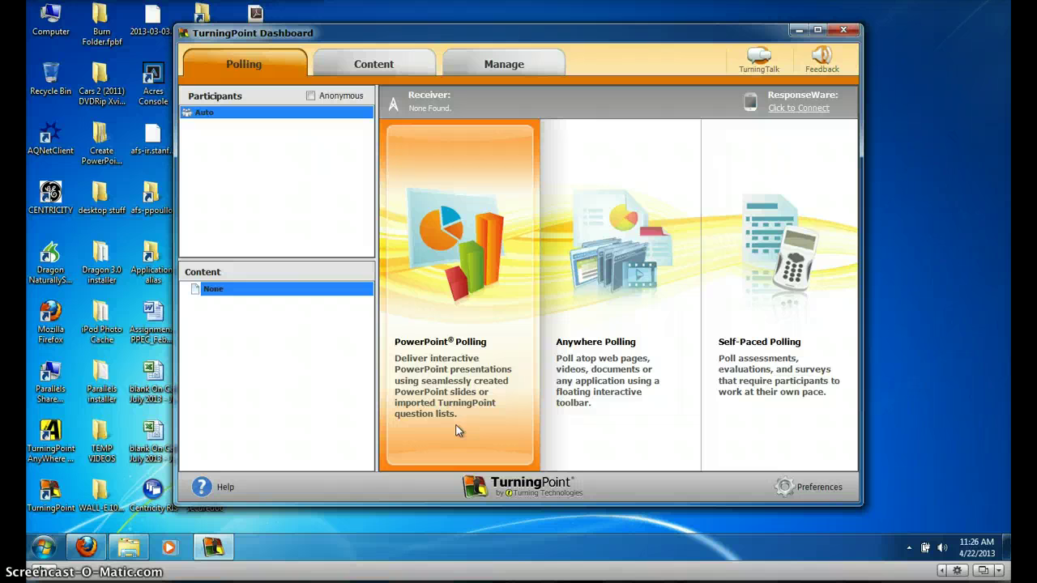
click(463, 370)
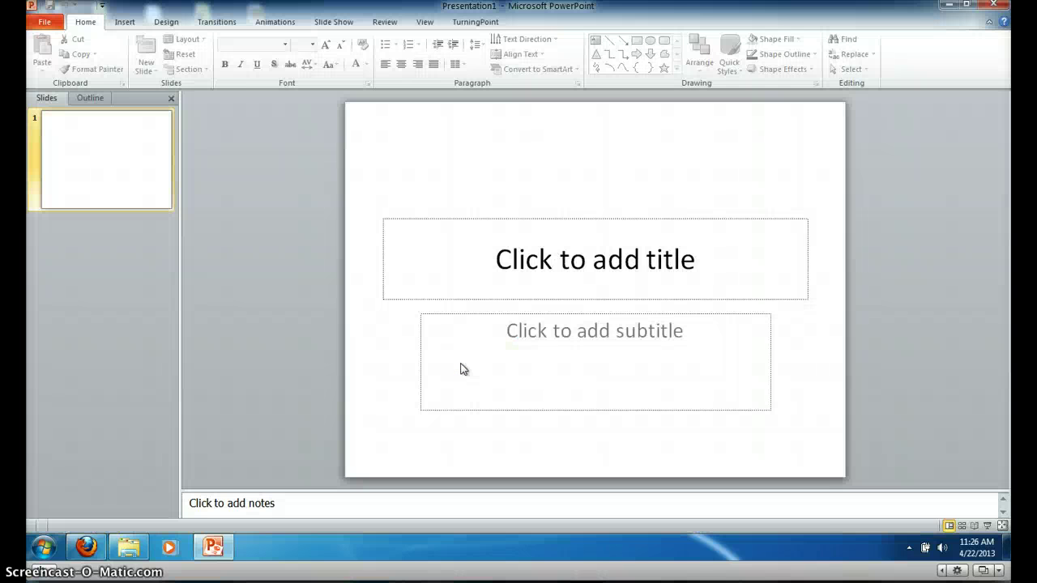
- Open the recent Turning Point Demo presentation and go to its WHO AM I? slide
click(286, 176)
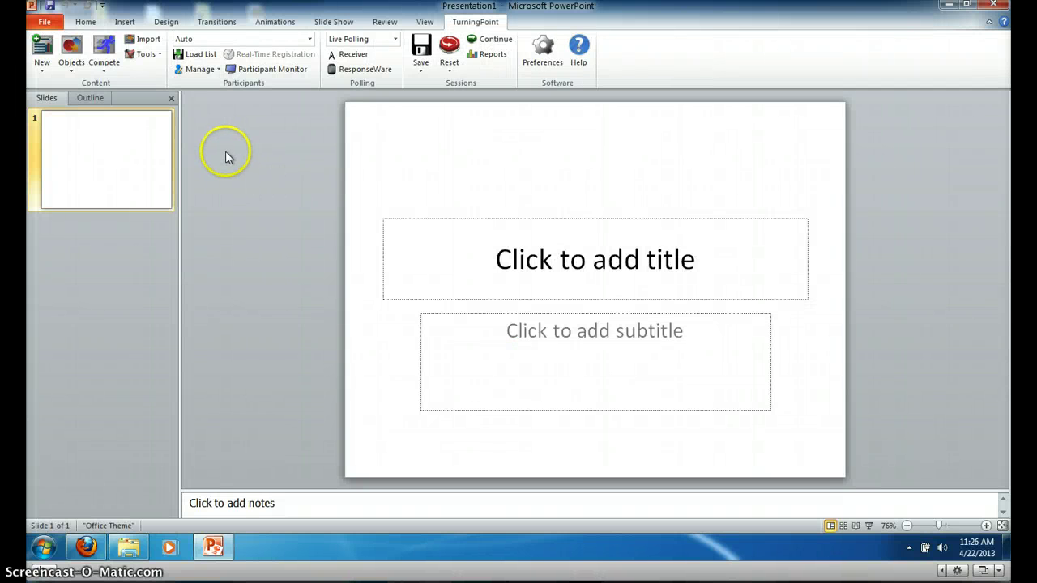
click(47, 23)
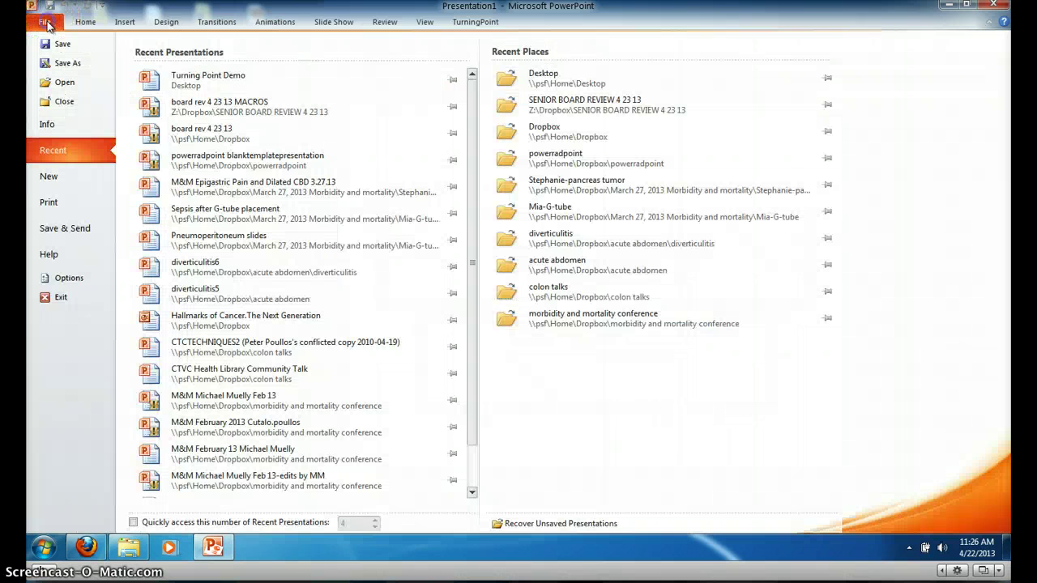
click(209, 78)
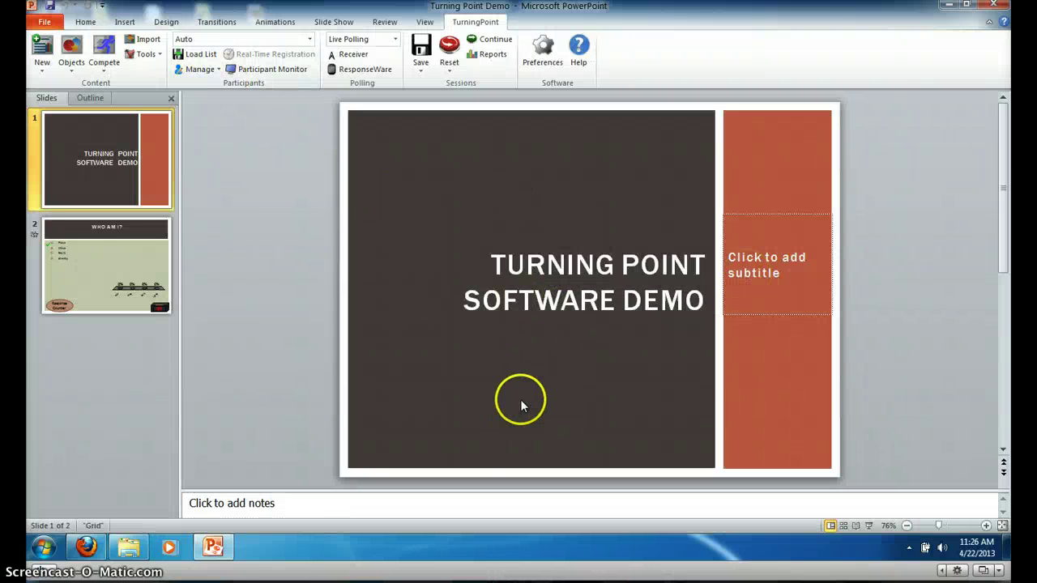
click(94, 267)
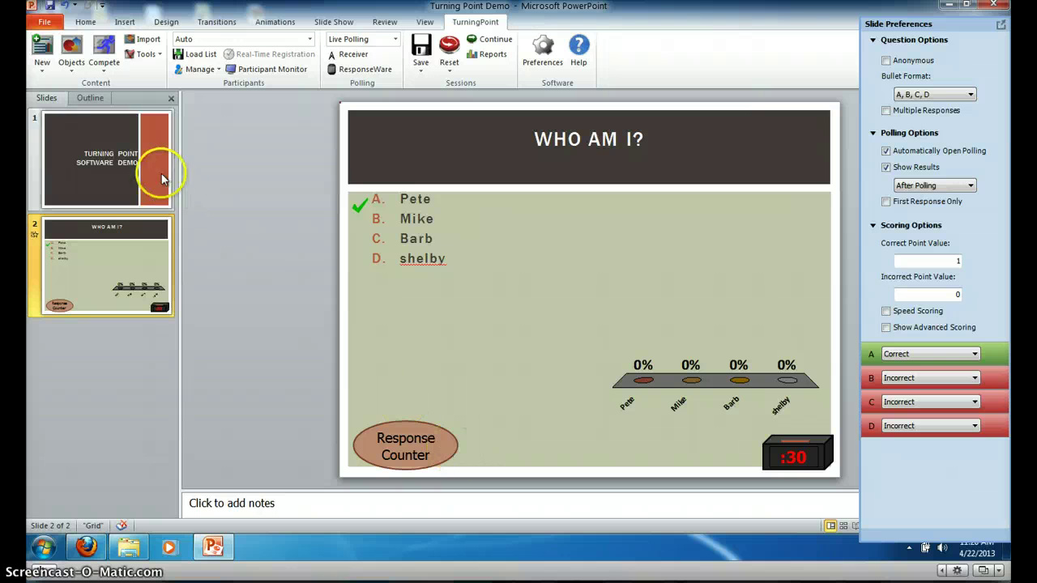
- Add a new multiple choice polling slide titled 'WHO ARE YOU?'
click(43, 63)
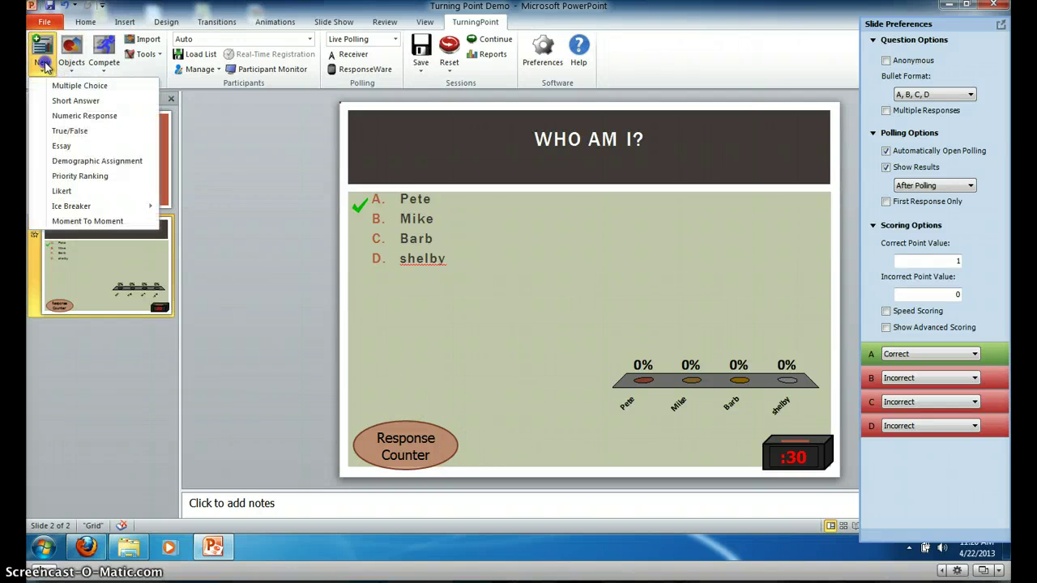
click(65, 86)
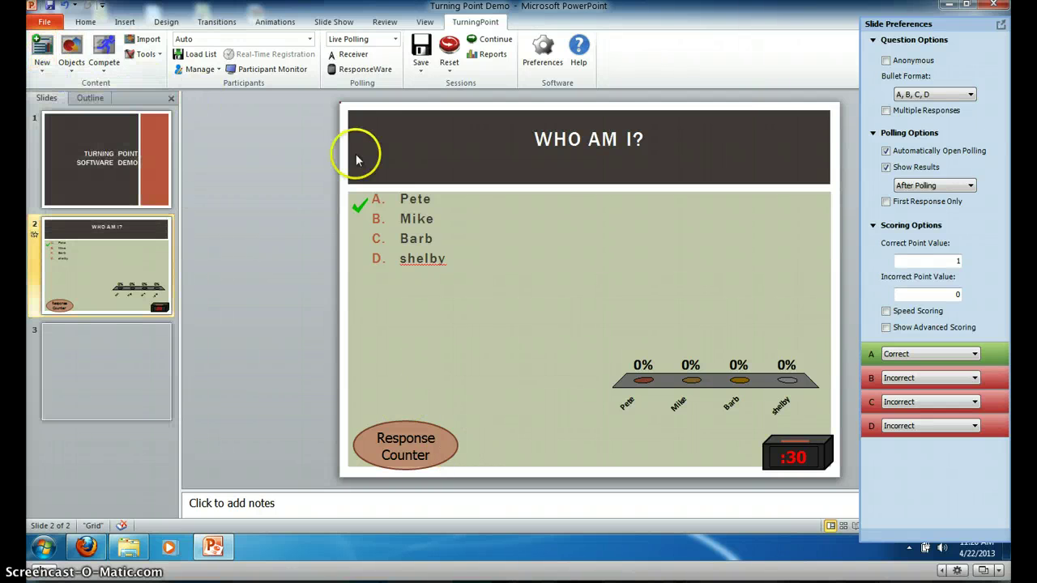
triple_click(599, 146)
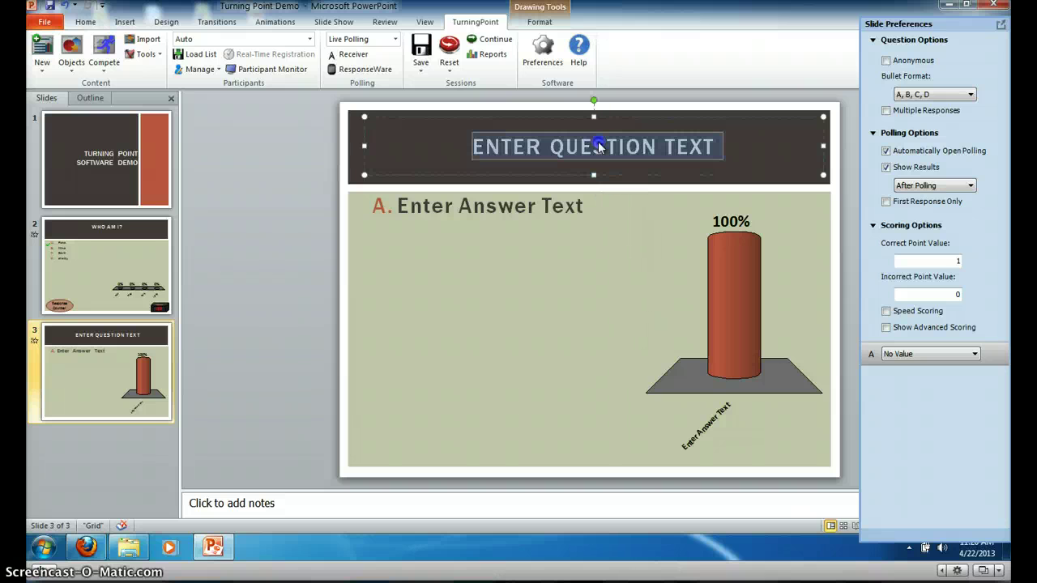
text(WH)
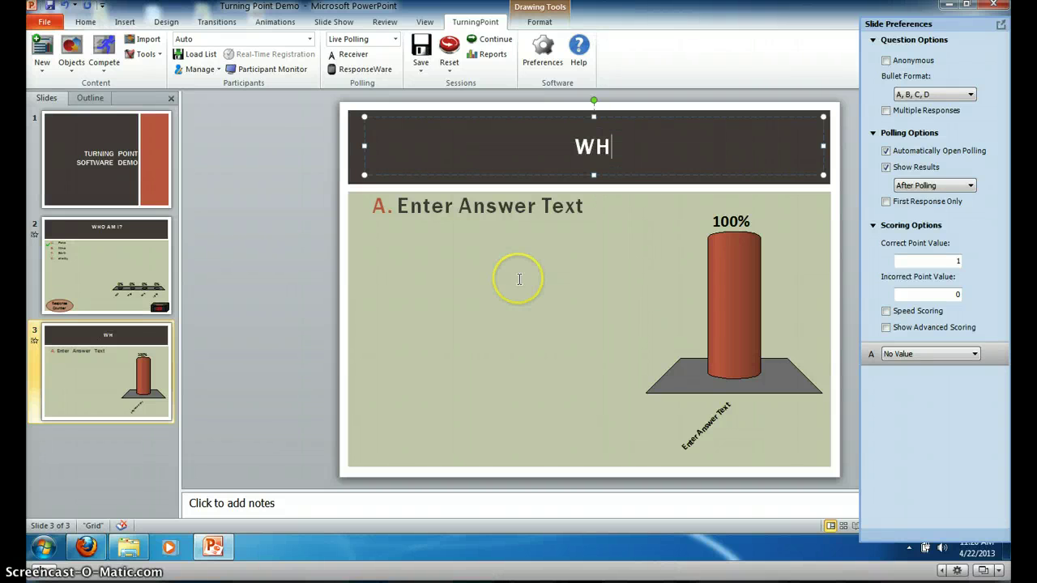
text(O ARE)
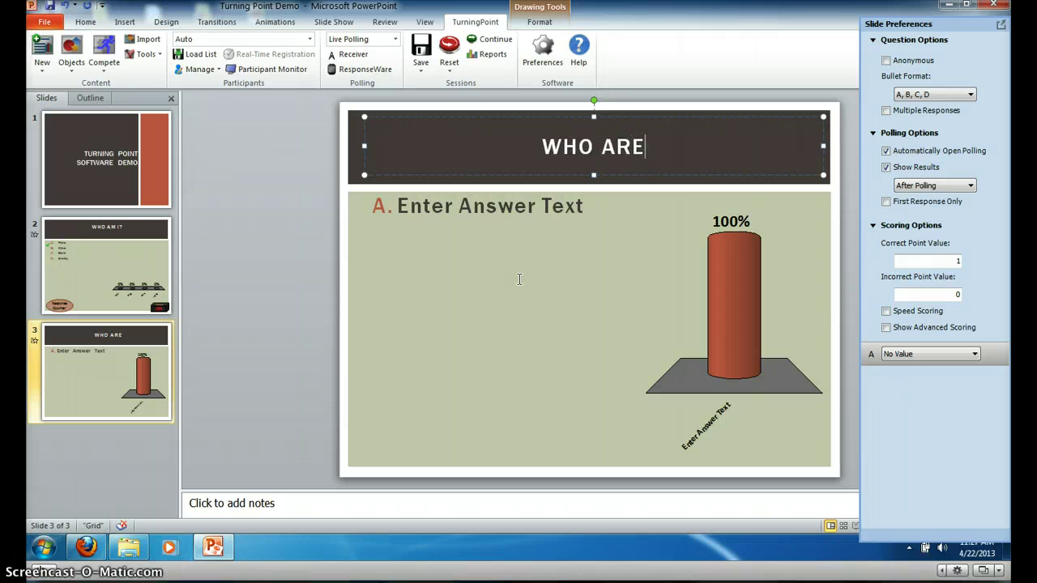
text( YOU?)
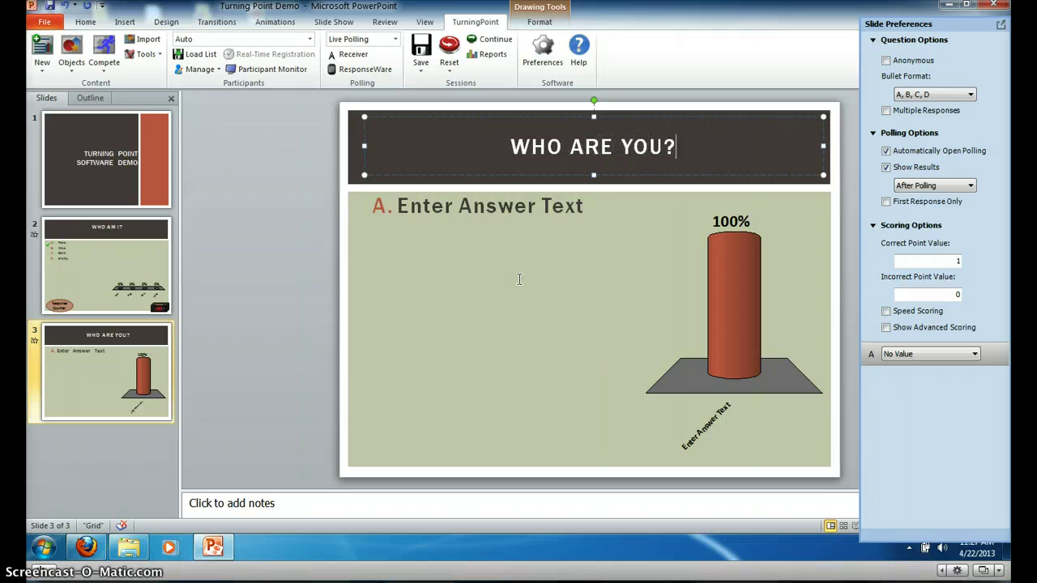
- Enter the answers me, you, him and her, then select the chart
triple_click(568, 210)
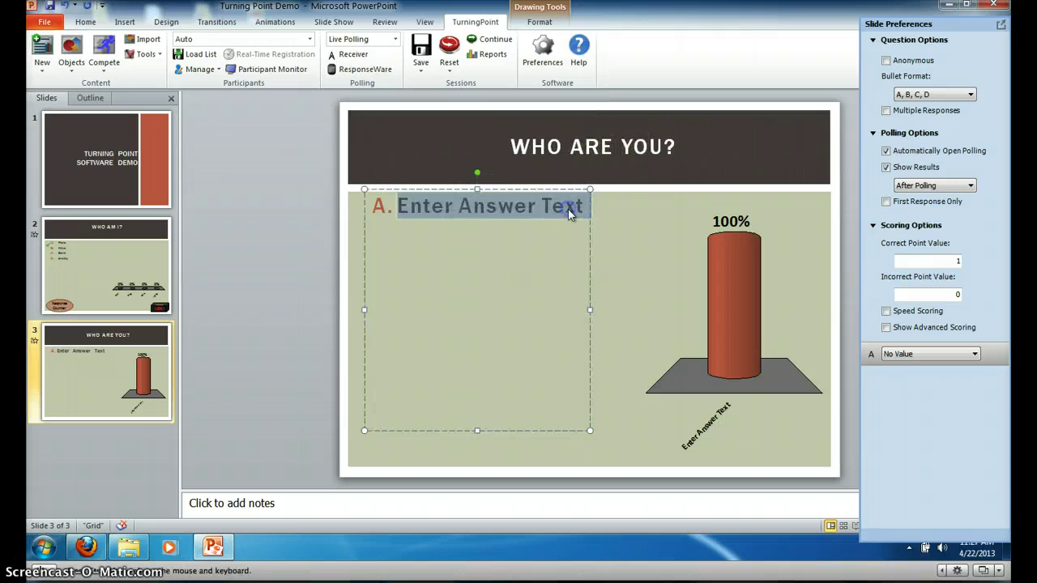
text(me)
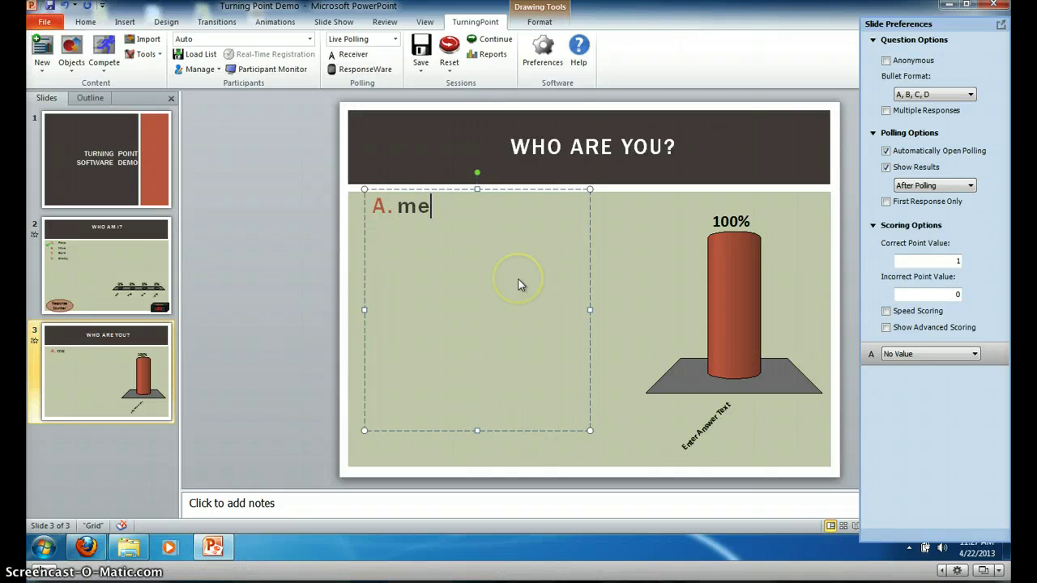
key(Return)
text(you)
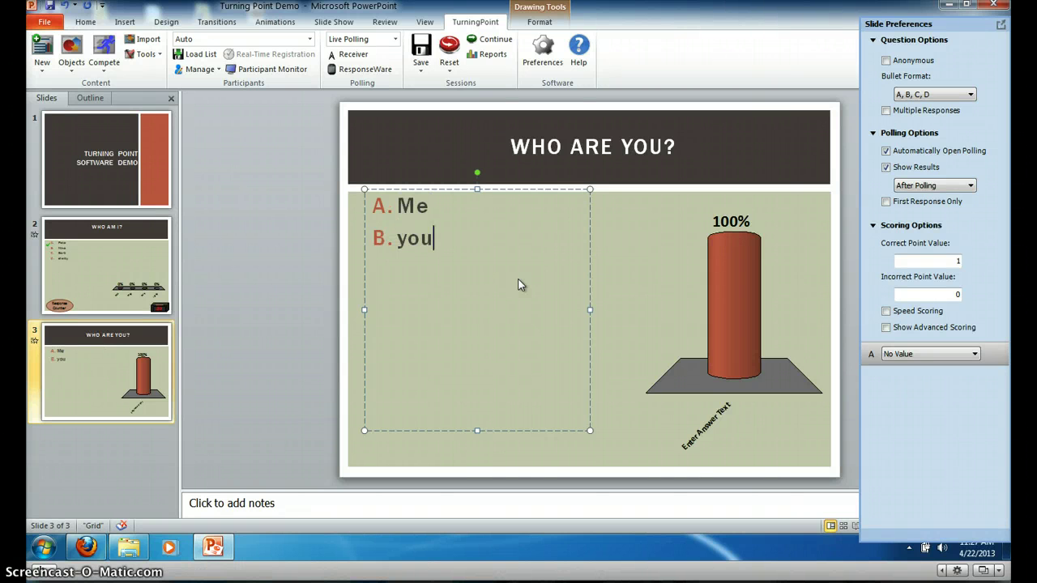
key(Return)
text(him)
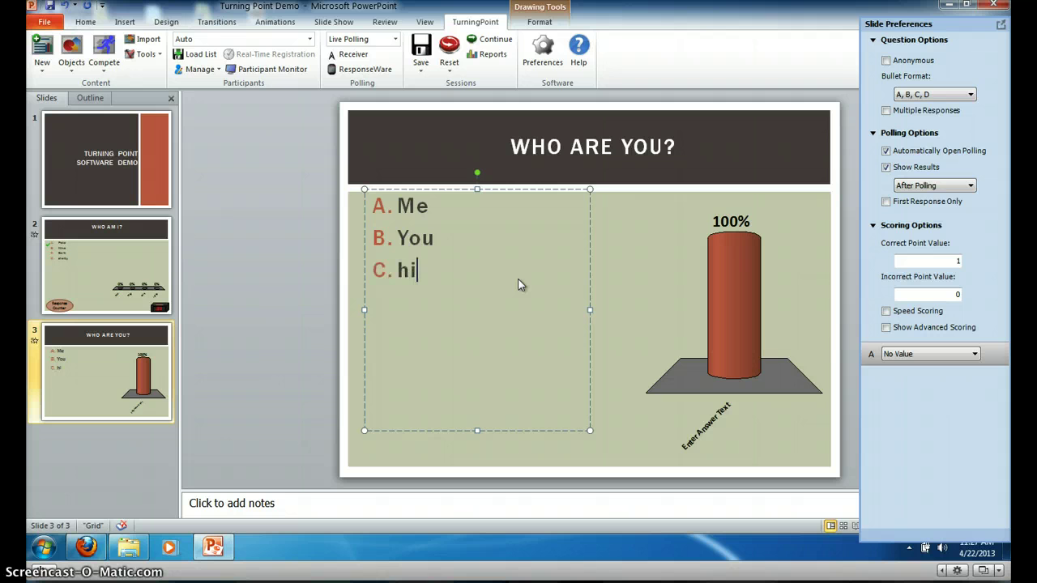
key(Return)
text(her)
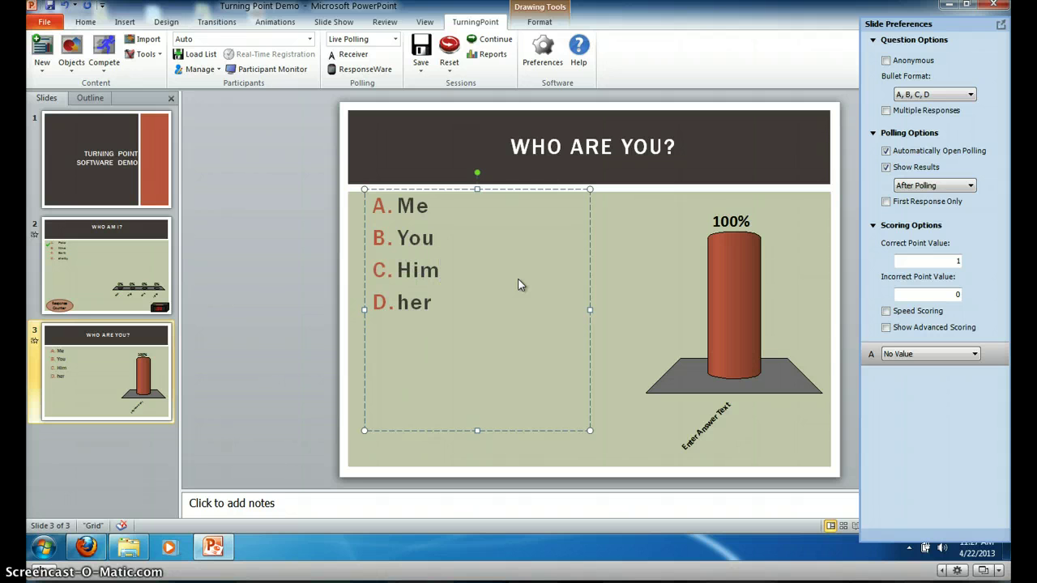
click(680, 253)
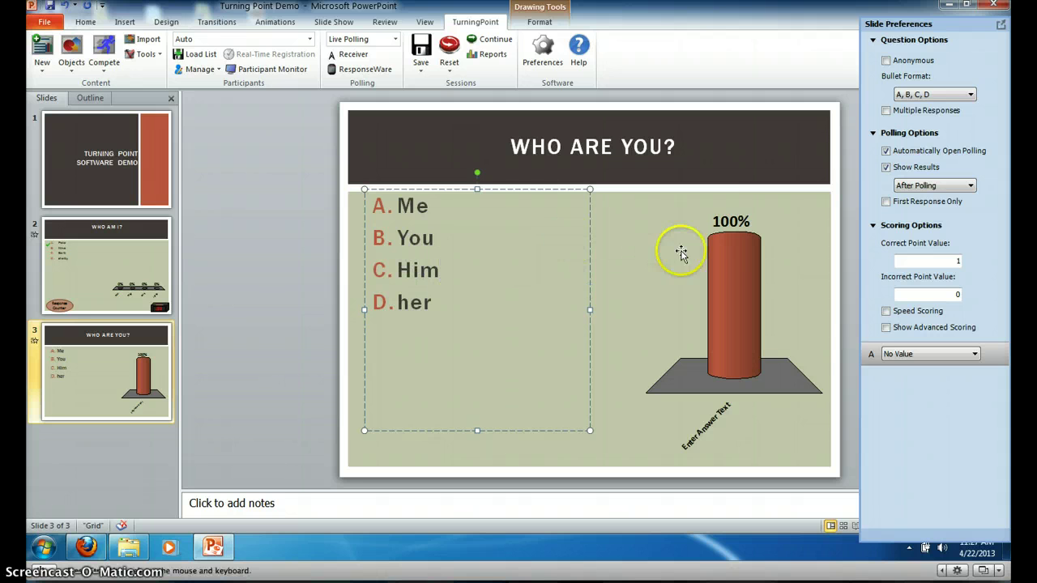
click(696, 291)
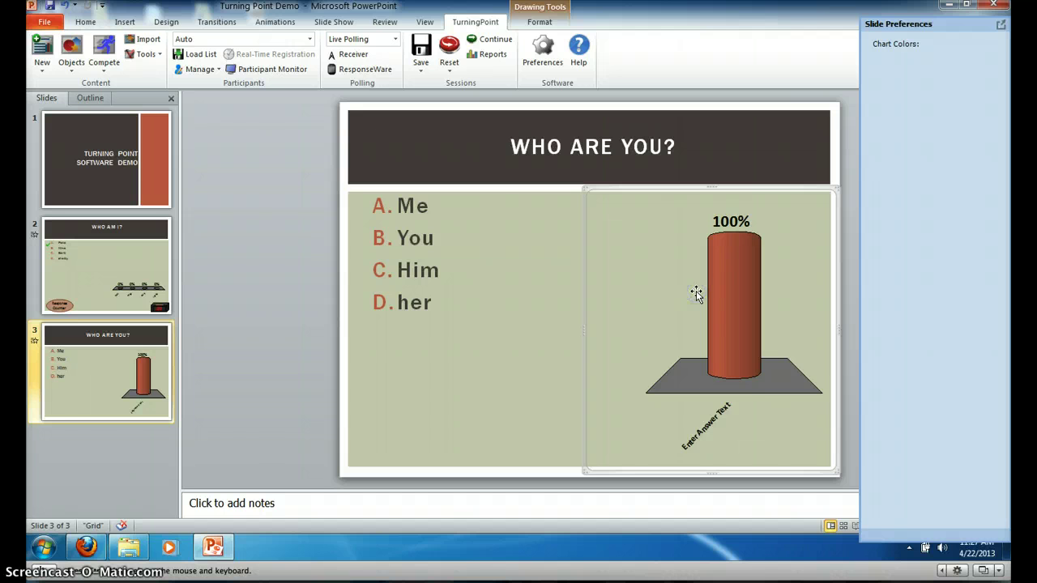
- Refresh the chart to show all four answers and move it slightly higher
click(609, 294)
click(709, 303)
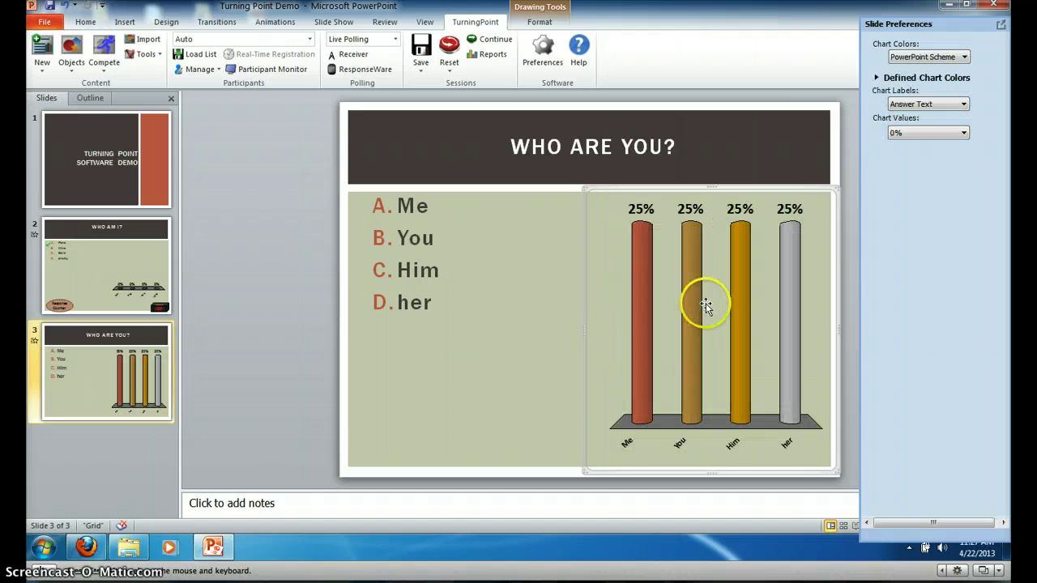
drag(706, 303, 706, 283)
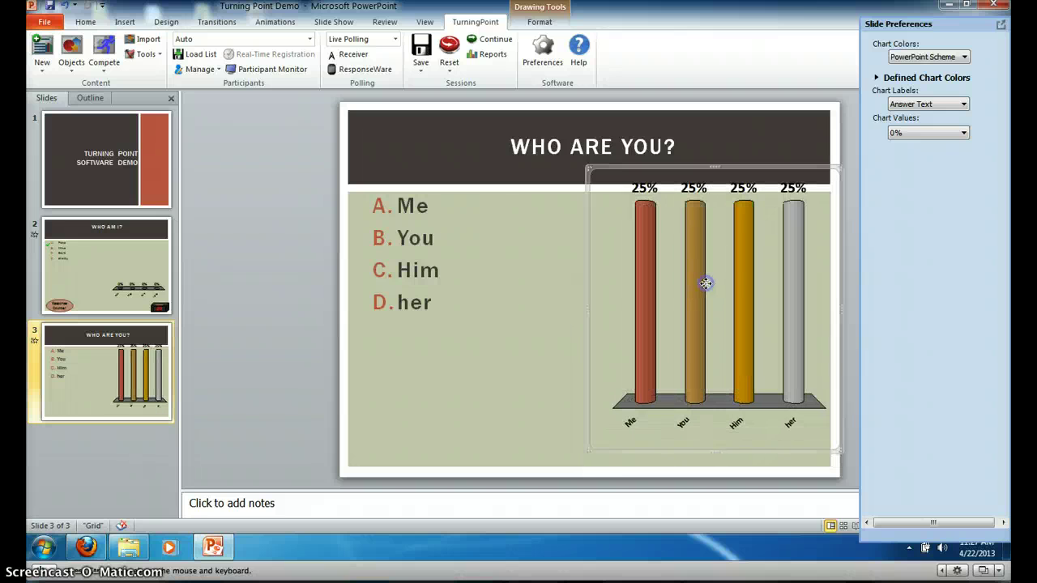
- Mark answer B as Correct in Slide Preferences
click(407, 349)
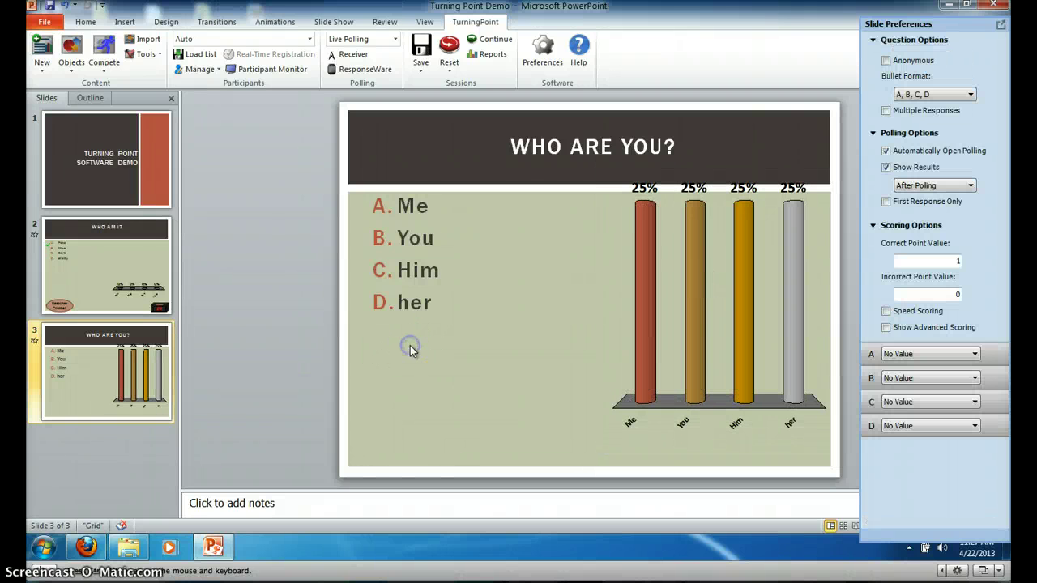
click(899, 378)
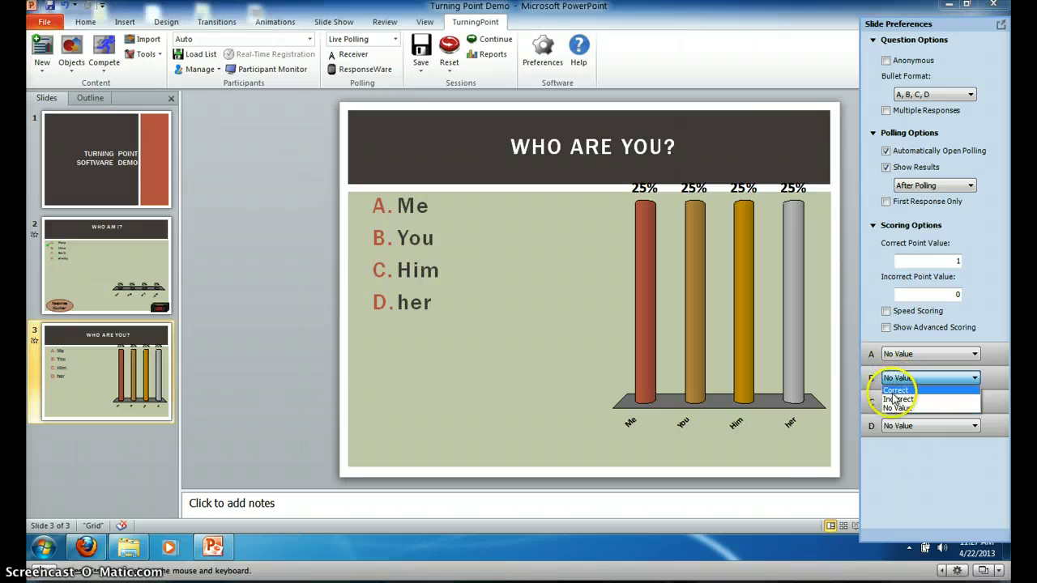
click(896, 390)
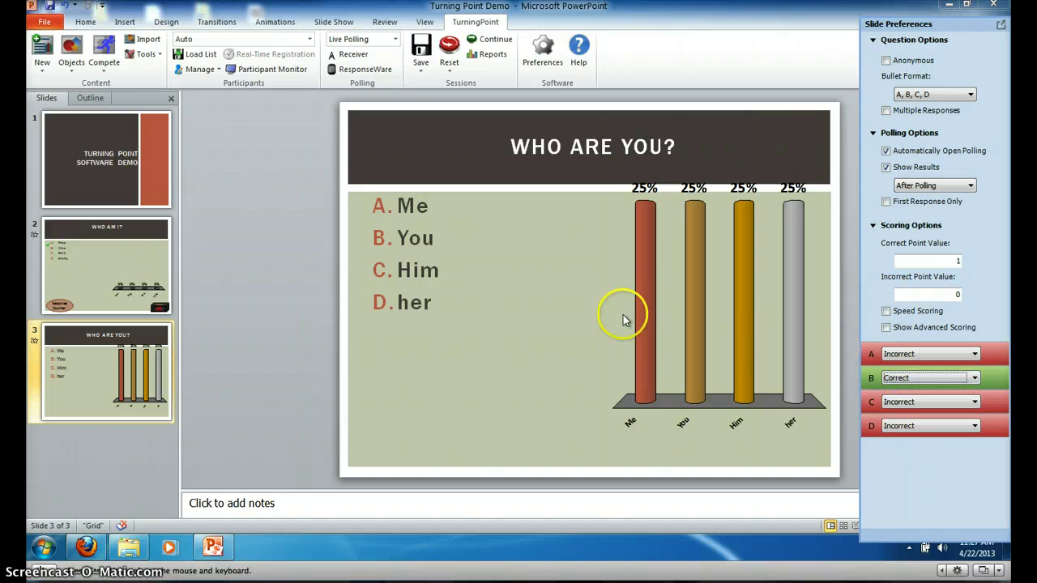
- Insert a checkmark correct answer indicator
click(68, 73)
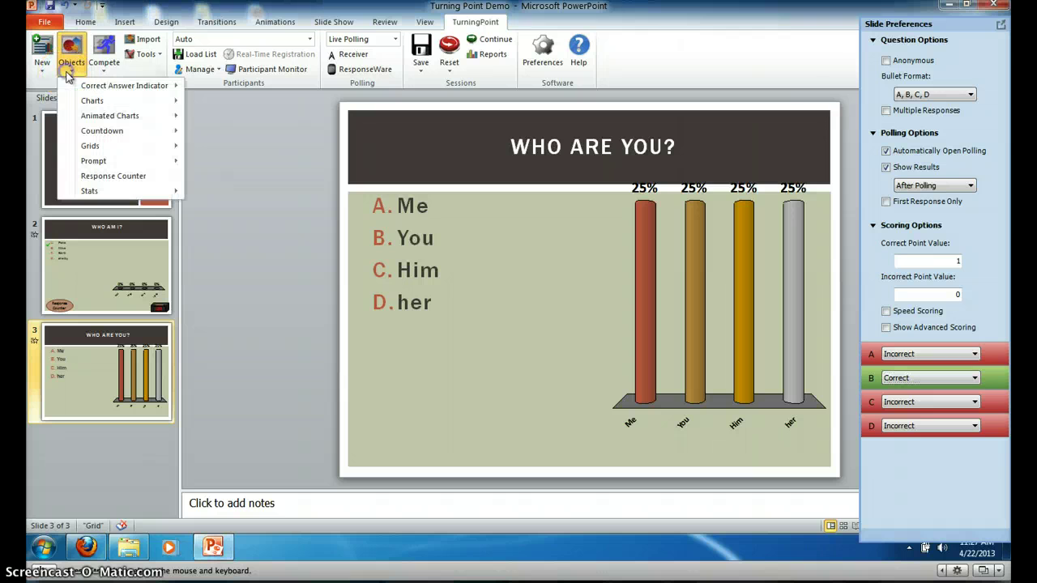
mouse_move(146, 85)
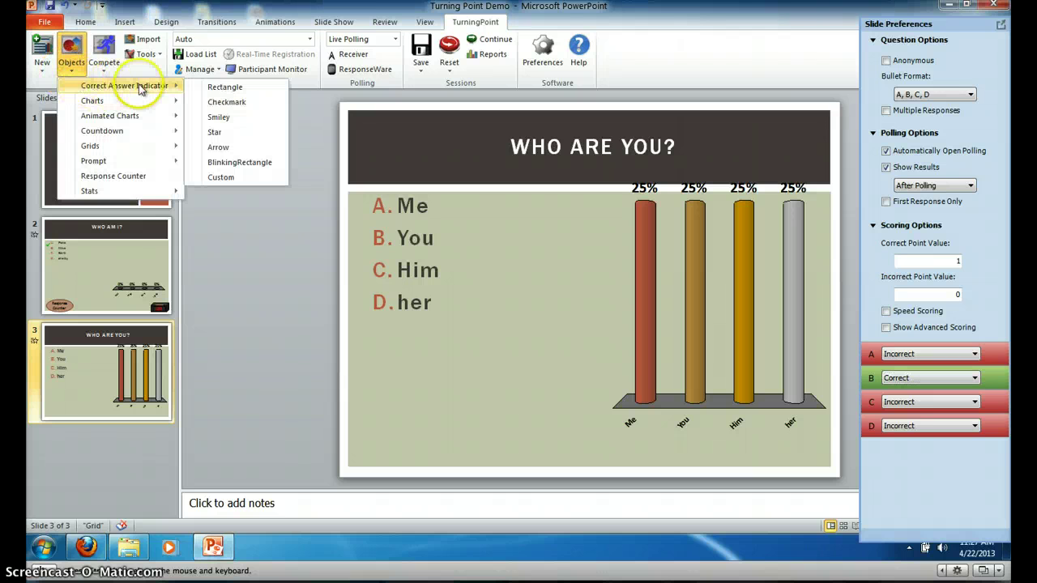
click(217, 103)
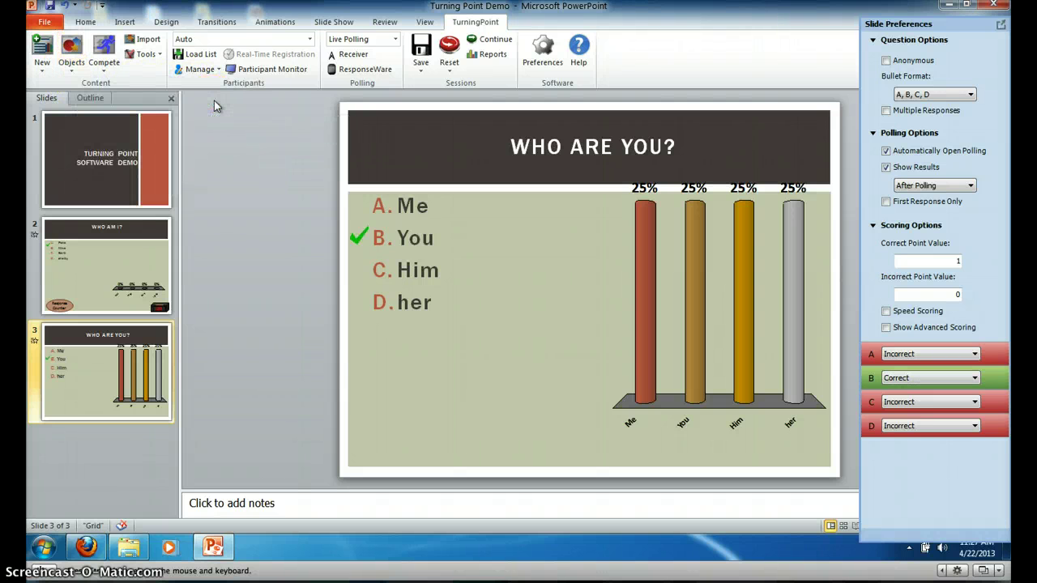
- Insert a clock-style 30-second countdown
click(70, 68)
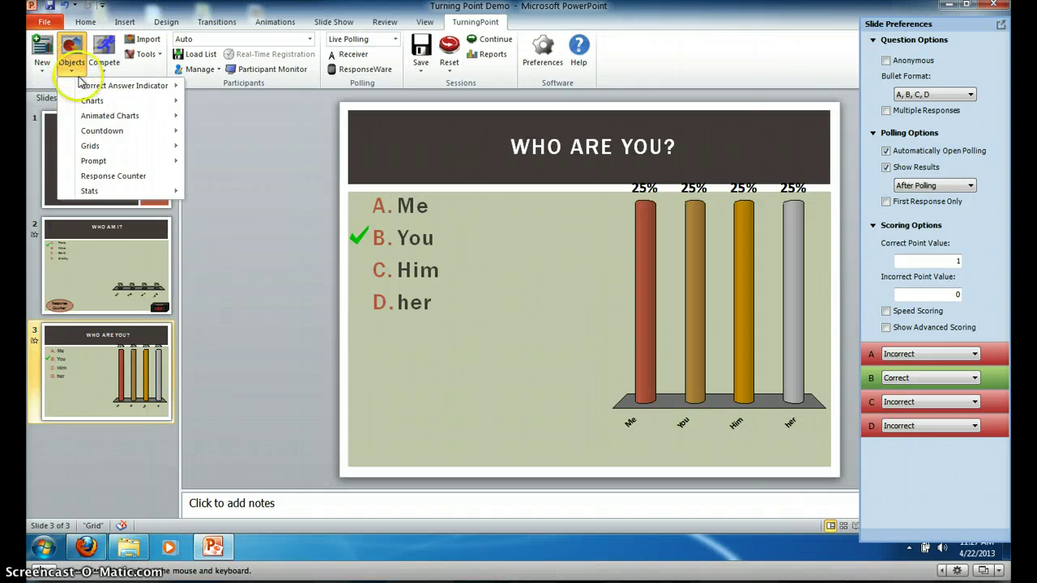
mouse_move(87, 89)
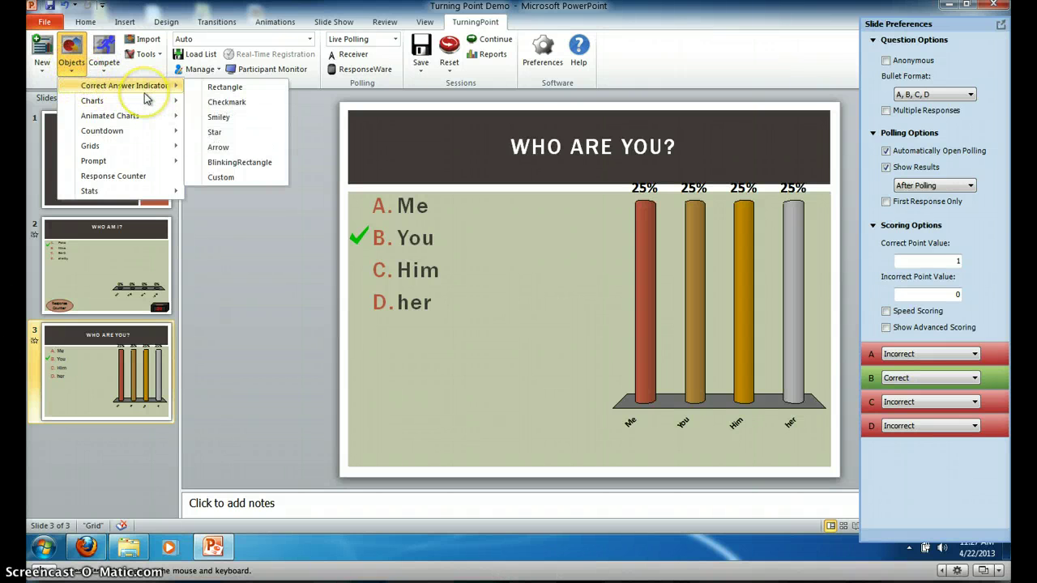
mouse_move(162, 132)
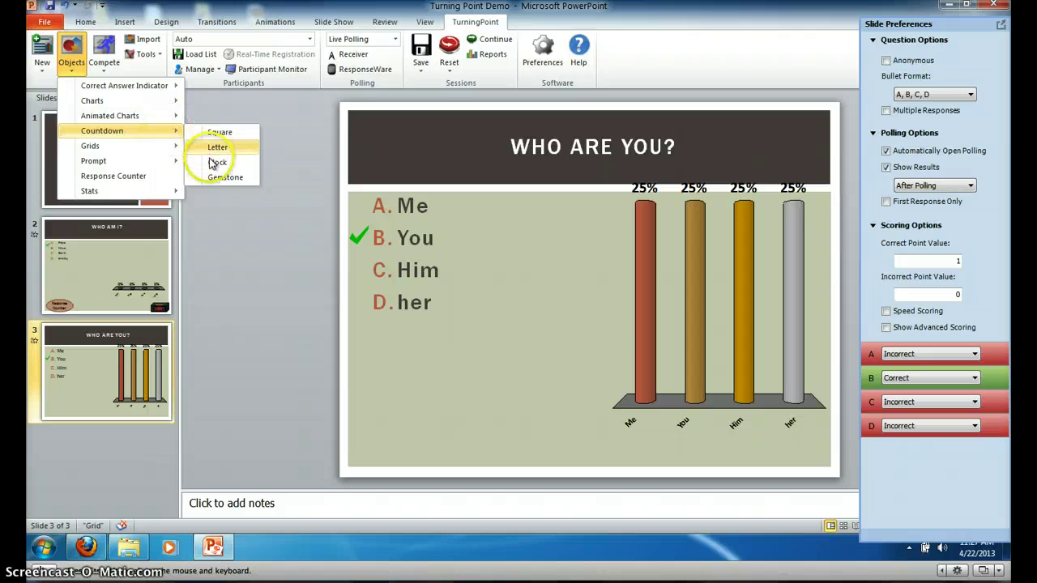
click(212, 163)
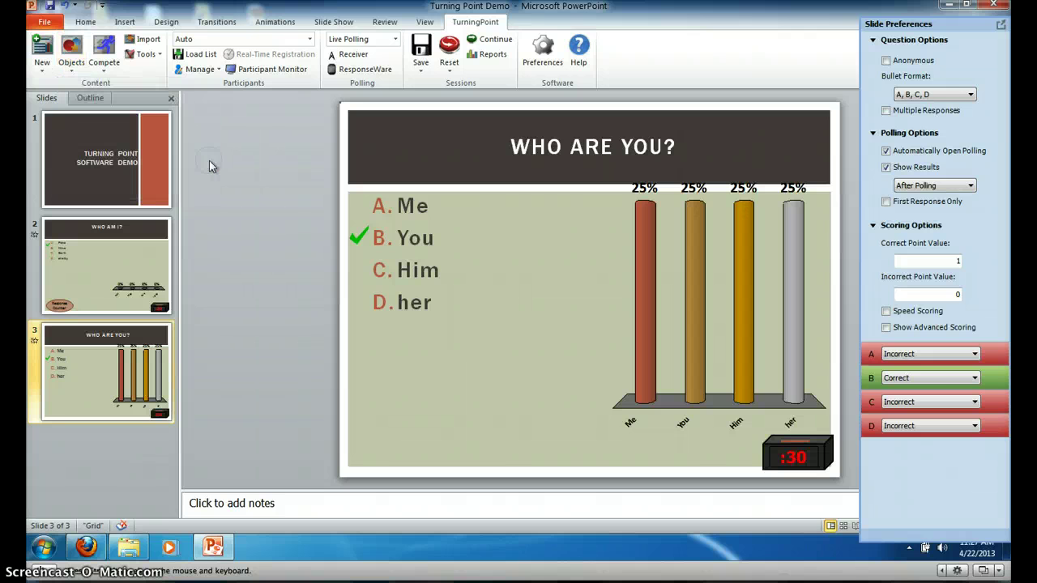
- Insert a response counter and float the Slide Preferences pane over the slide
click(81, 67)
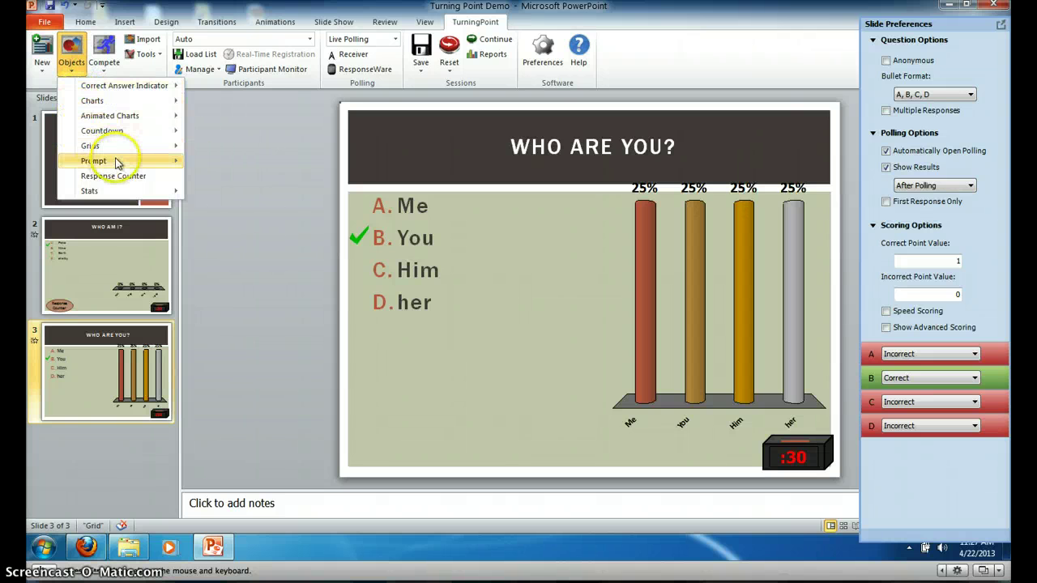
click(127, 175)
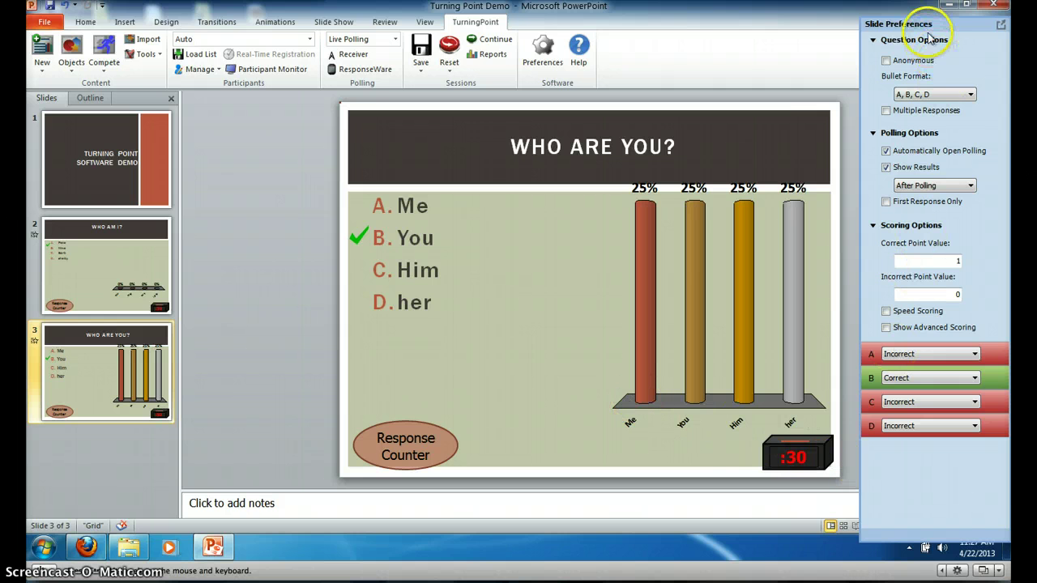
drag(930, 29, 731, 36)
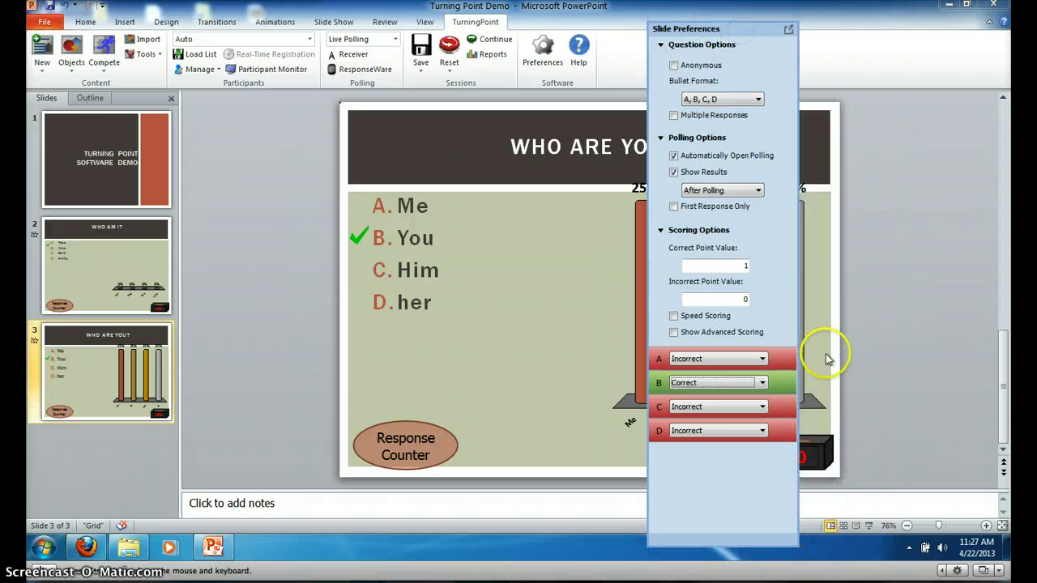
- Present the WHO ARE YOU? slide, run the countdown, then close polling to show results
click(868, 525)
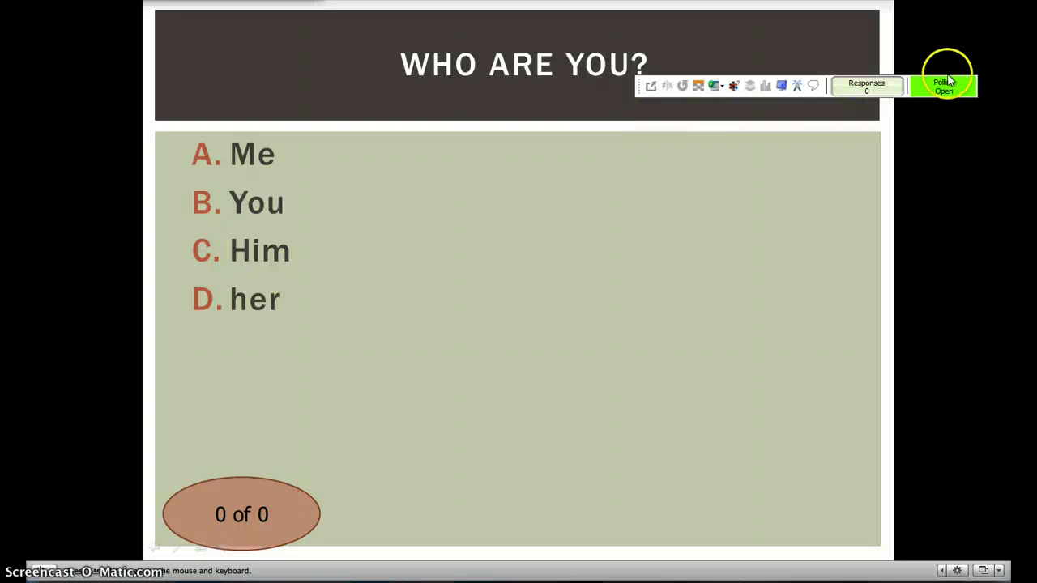
click(453, 189)
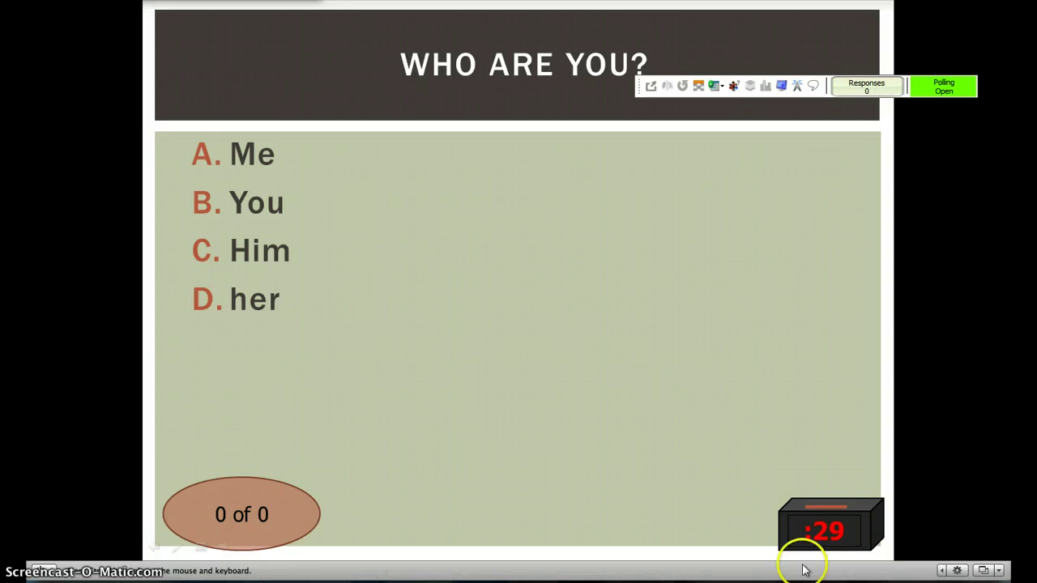
click(796, 532)
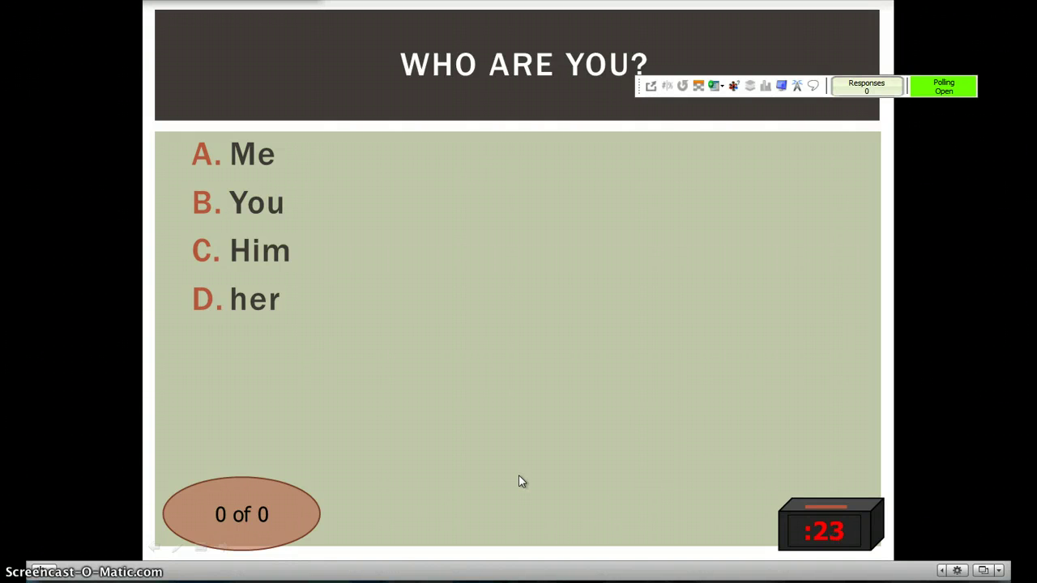
click(519, 281)
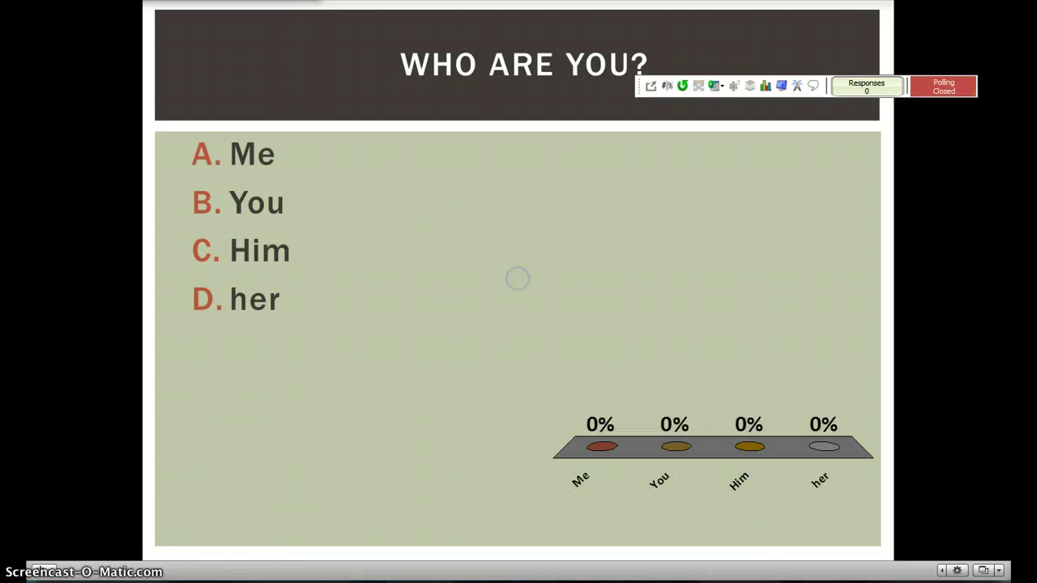